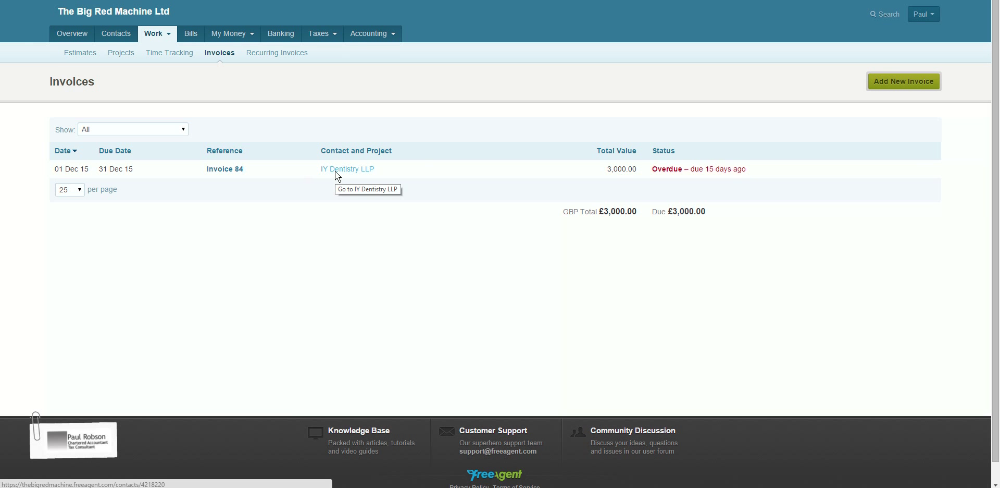
Check the status of the IY Dentistry LLP bill and sales invoice in the bills and invoices lists.
click(191, 34)
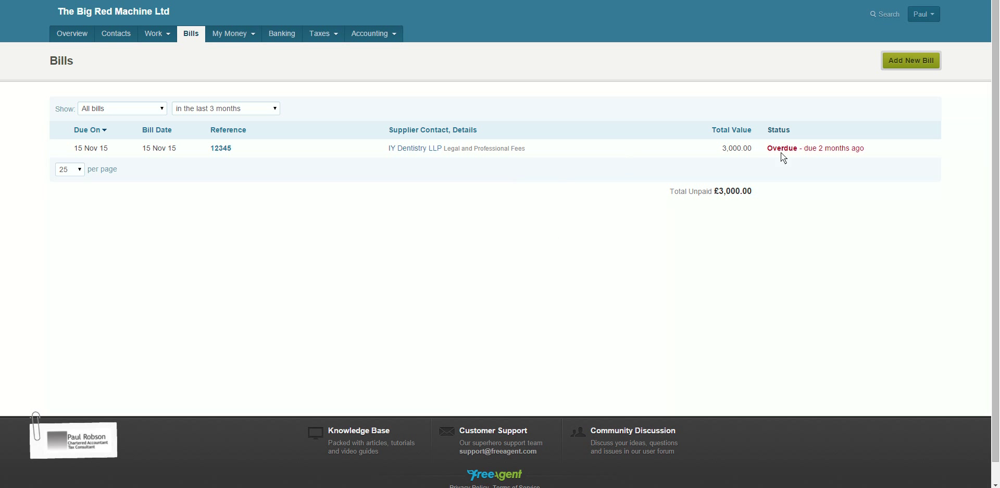
mouse_move(156, 34)
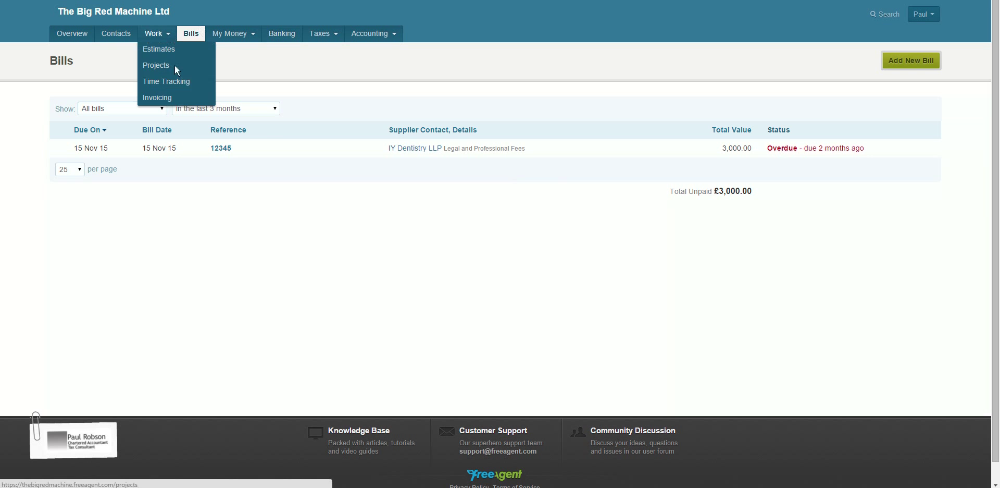
click(175, 66)
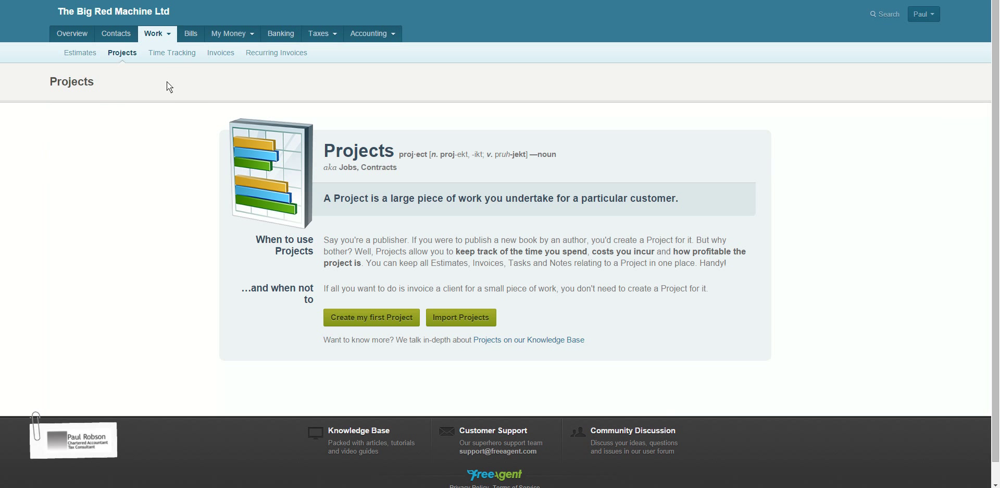
click(215, 53)
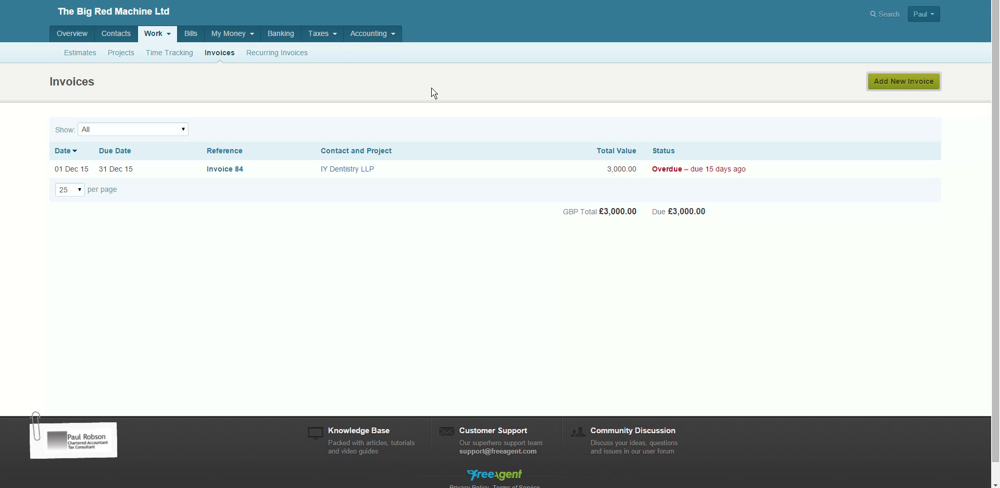
Create a new bank account named Contra Dummy Account in Pounds Sterling with an opening balance of 0.00.
click(286, 33)
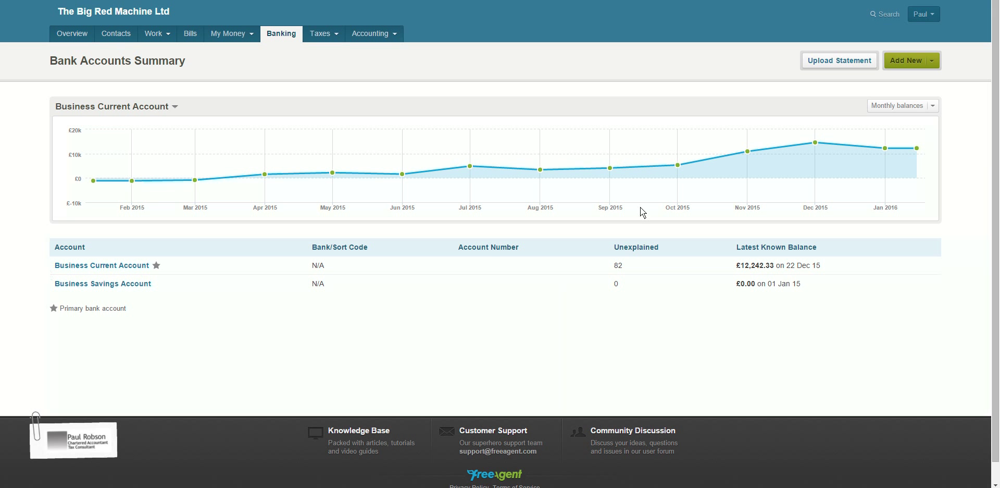
click(934, 62)
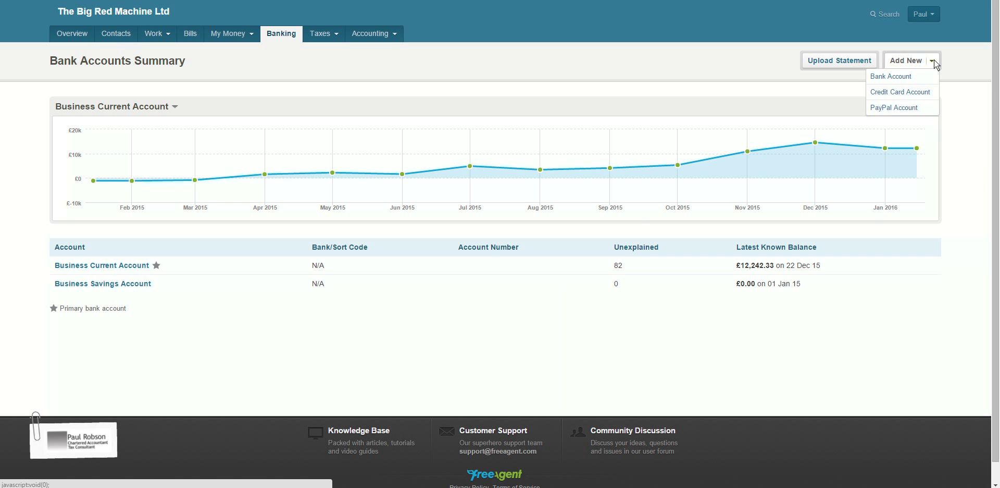
click(901, 77)
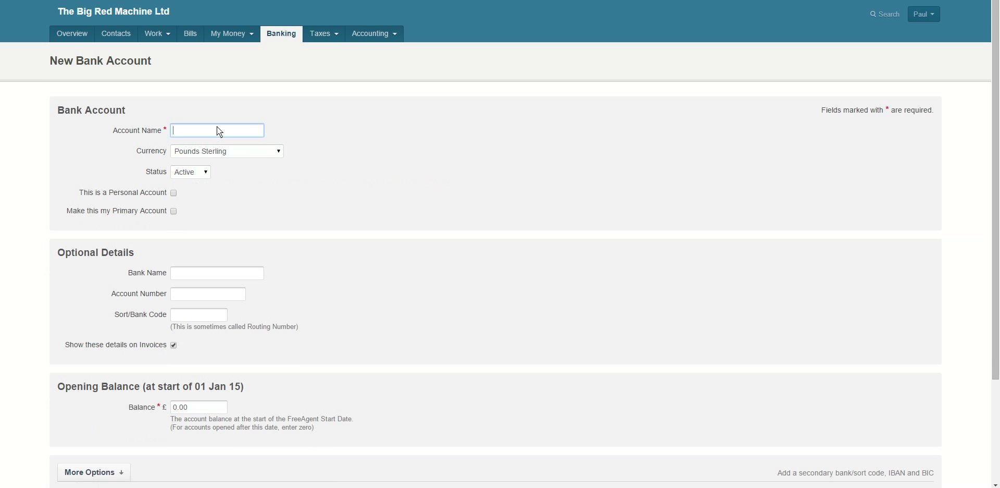
text(Contra Dummy Account)
click(417, 300)
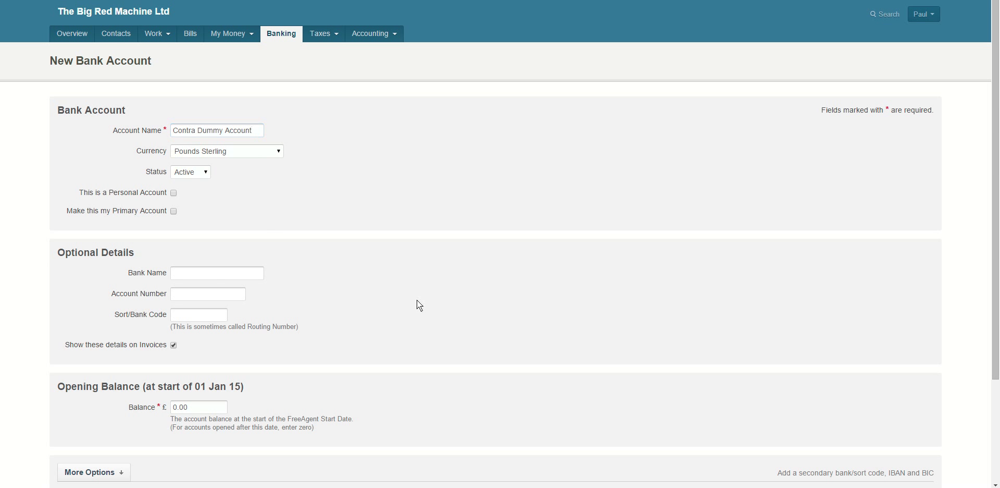
scroll(283, 317, down, 3)
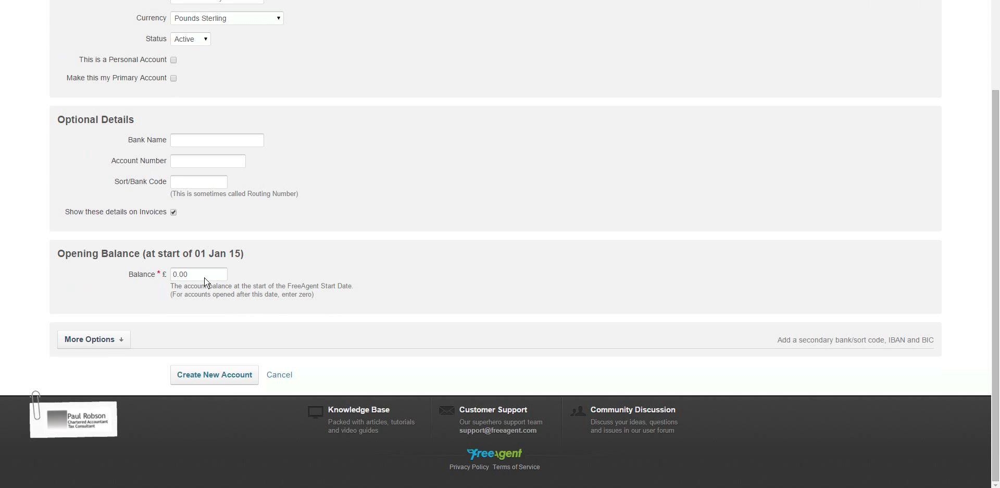
click(211, 372)
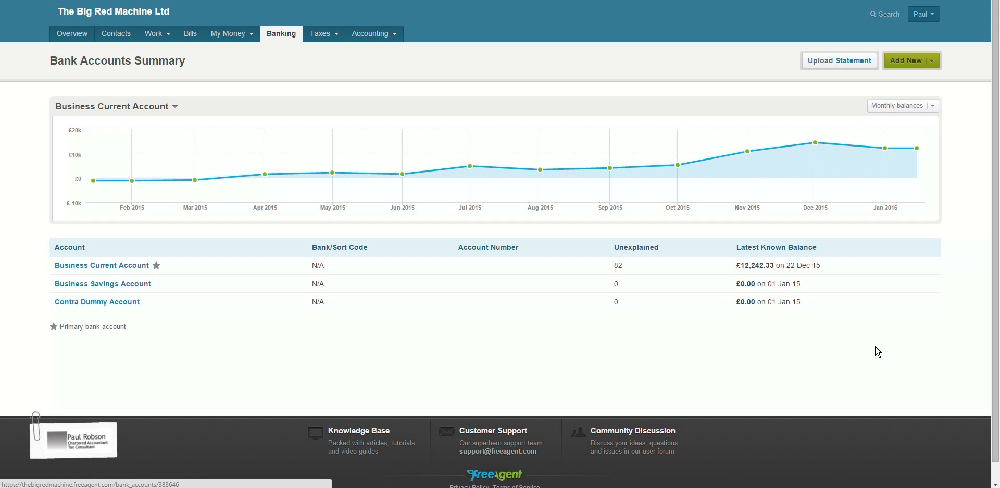
Start a manual transaction in Contra Dummy Account and set its type to Bill Payment.
click(76, 304)
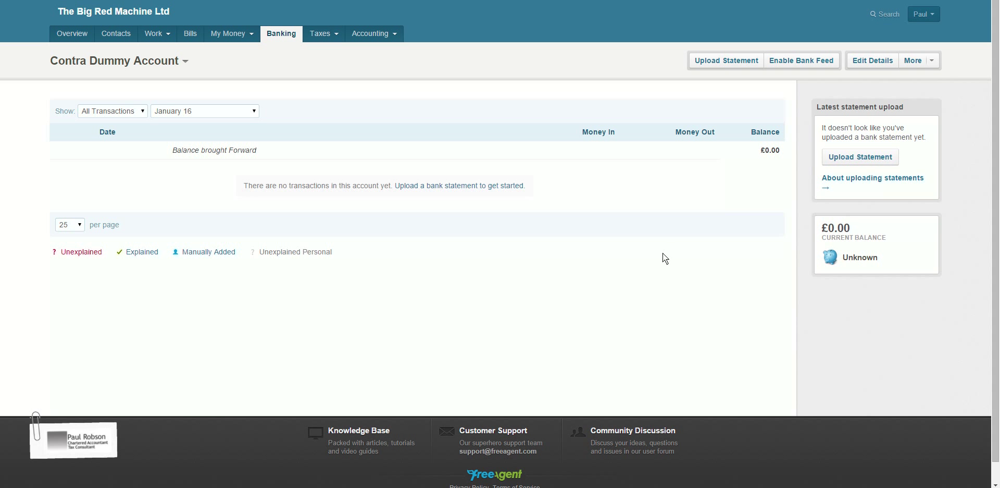
click(932, 63)
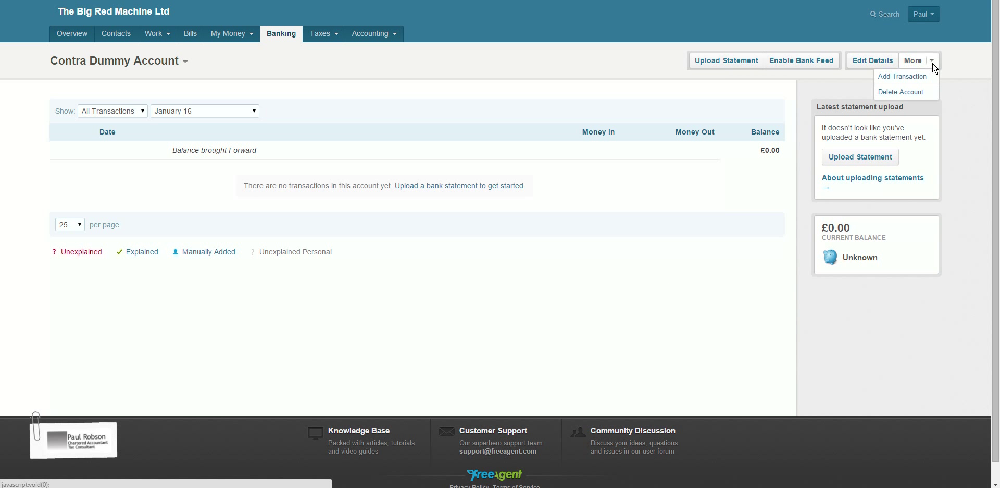
click(916, 76)
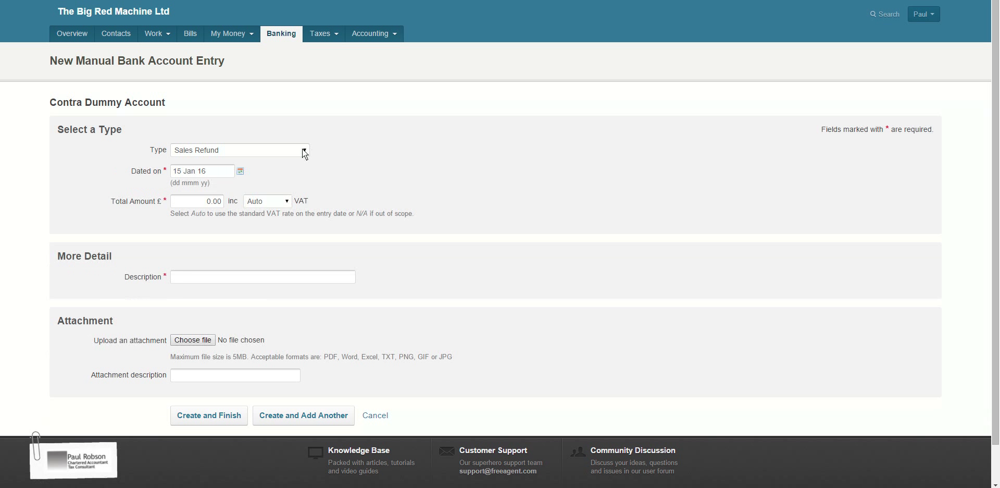
click(305, 150)
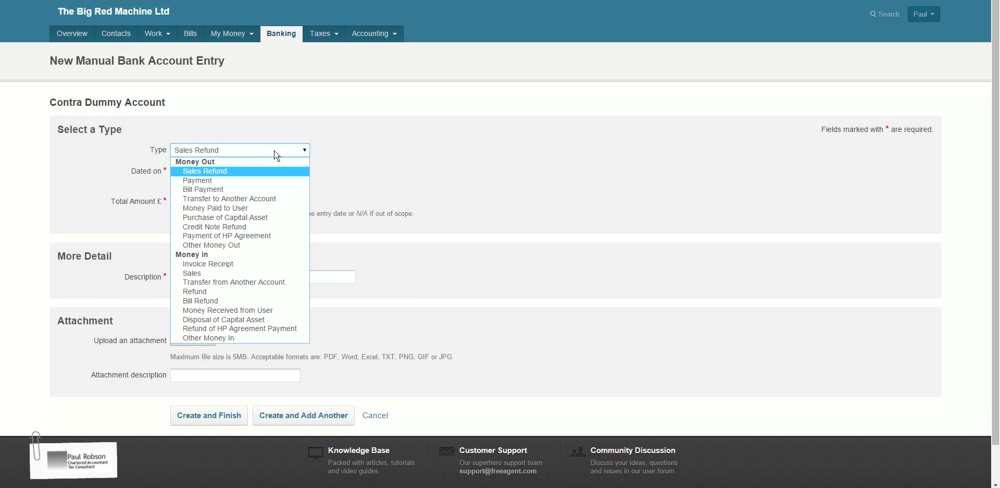
click(214, 189)
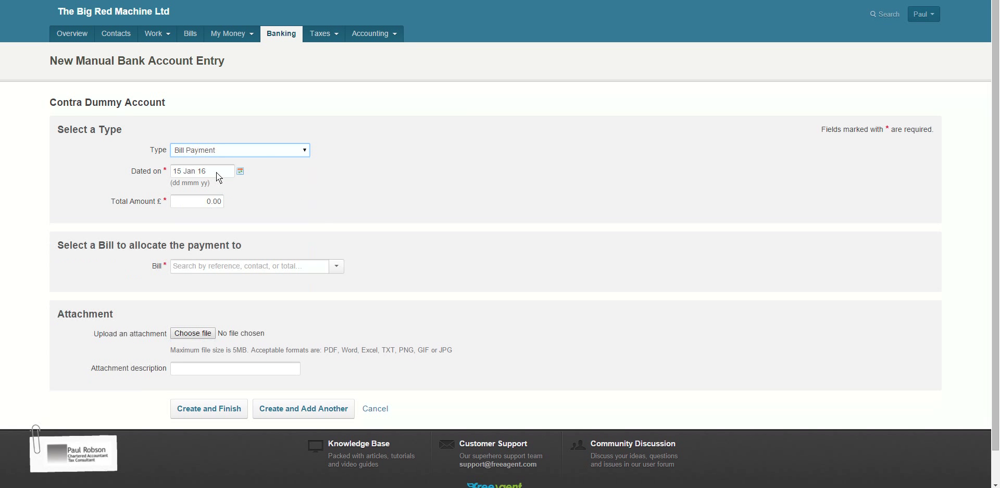
Date the bill payment 31 Dec 15 and set its total amount to £3000.00.
drag(217, 172, 149, 172)
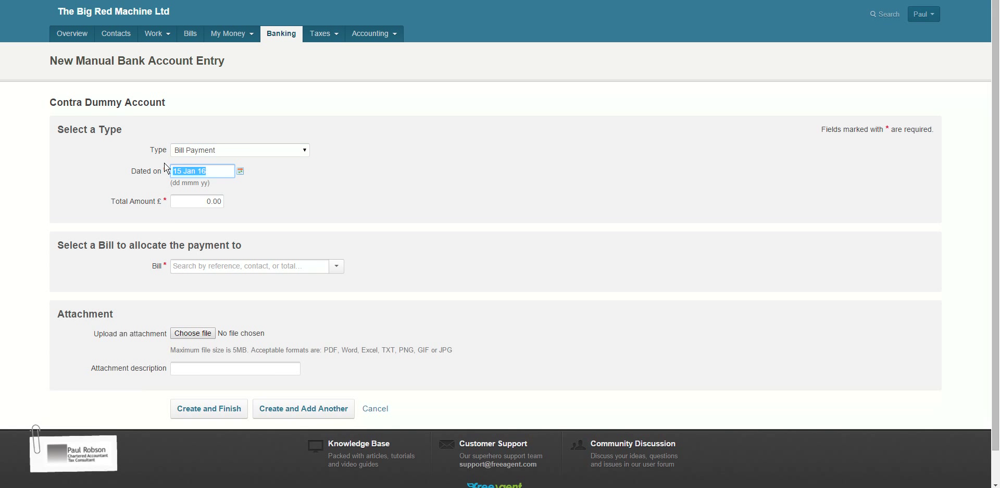
text(31 Dec 15)
key(Tab)
text(3000)
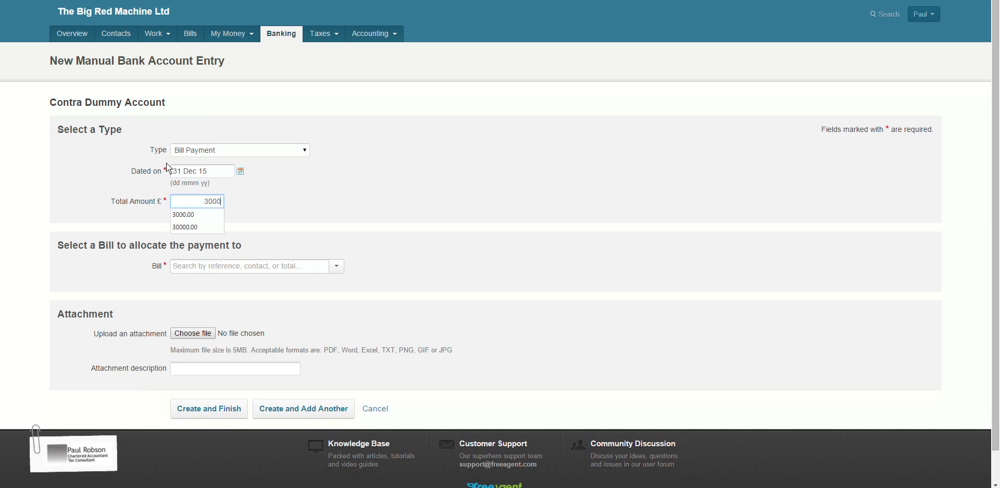
key(Tab)
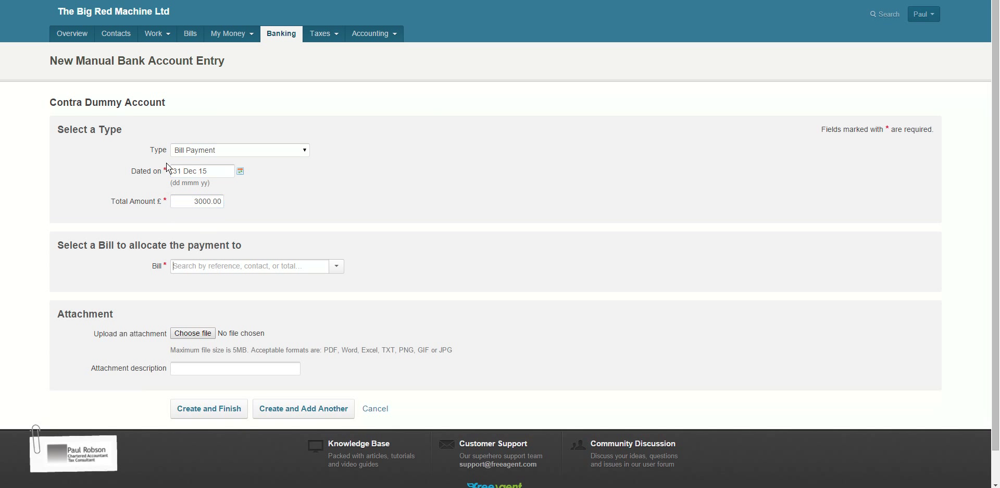
Create the payment against IY Dentistry LLP bill 12345 and show the account's December 15 transactions.
click(337, 267)
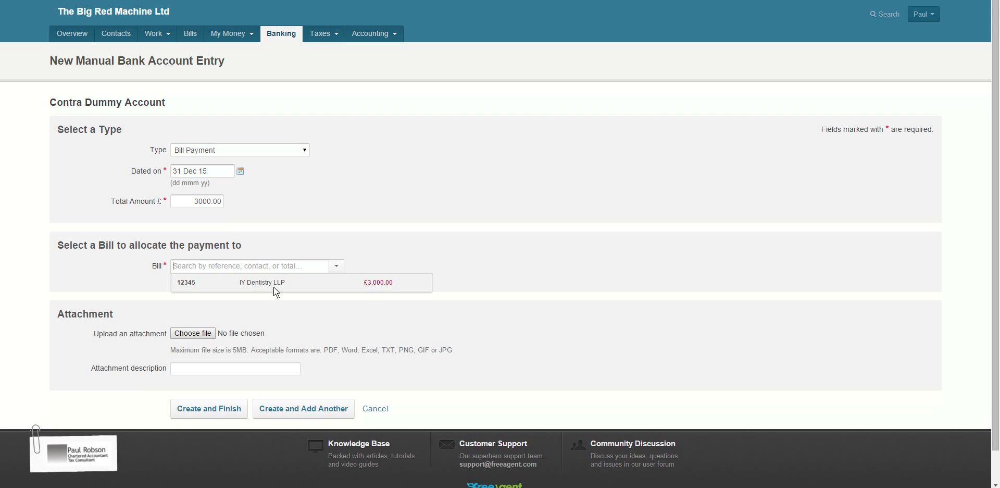
click(274, 287)
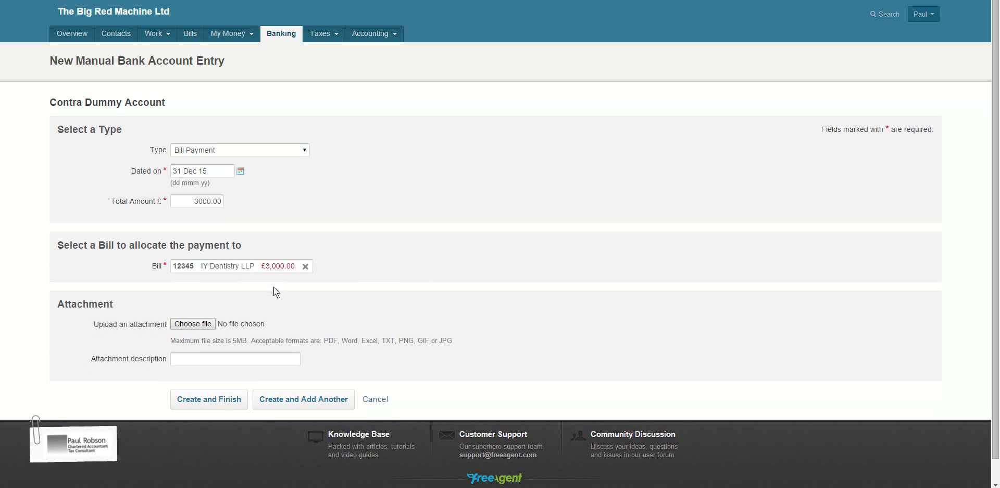
click(218, 399)
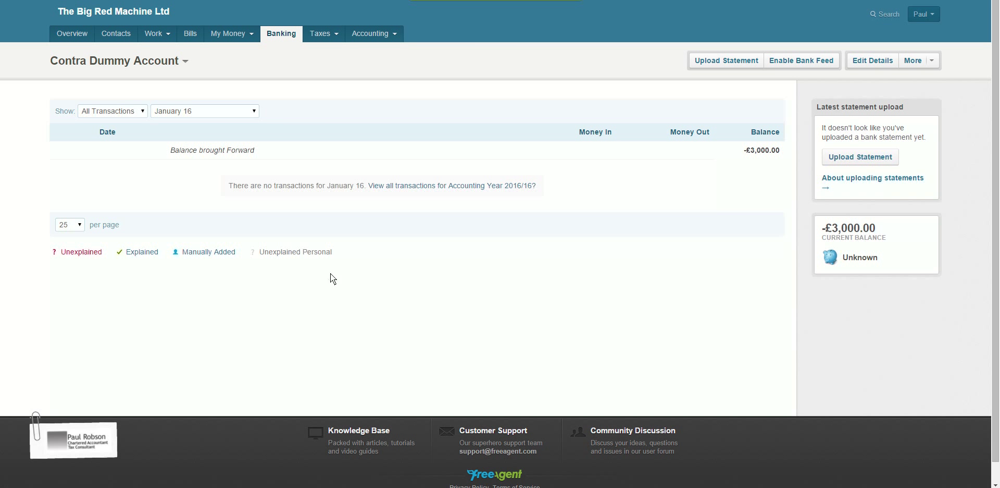
click(240, 113)
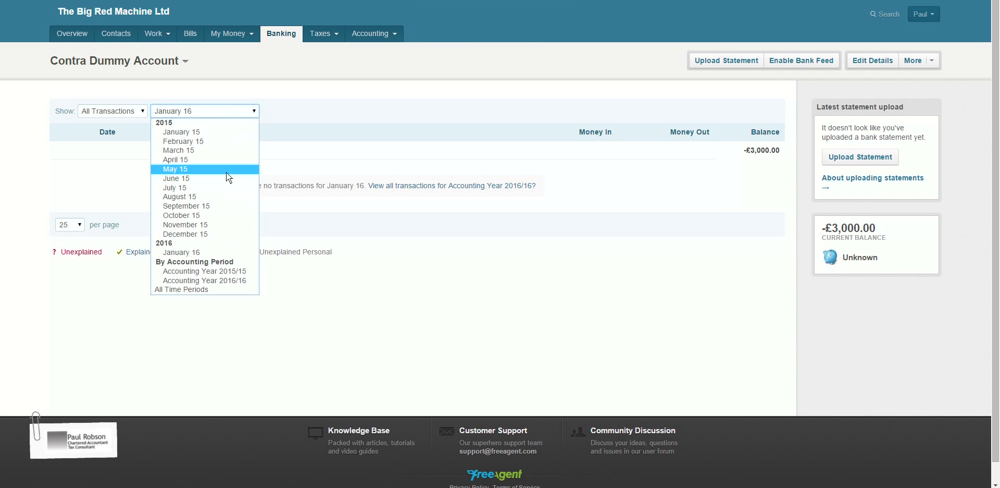
click(202, 232)
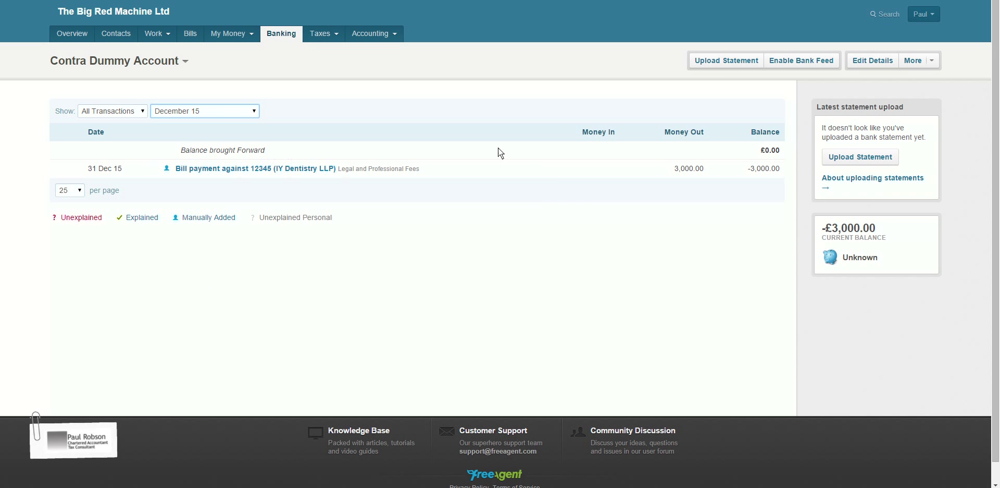
Start another manual transaction in Contra Dummy Account and set its type to Invoice Receipt.
click(933, 64)
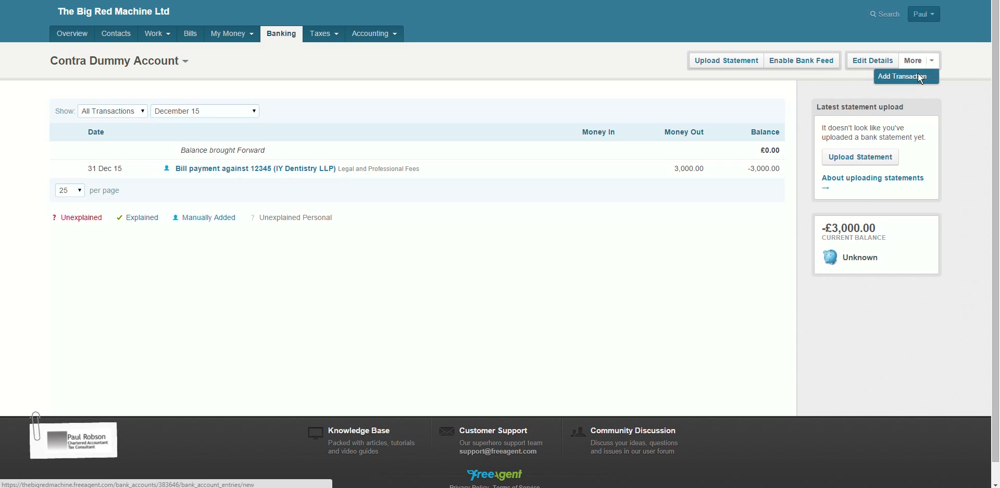
click(918, 76)
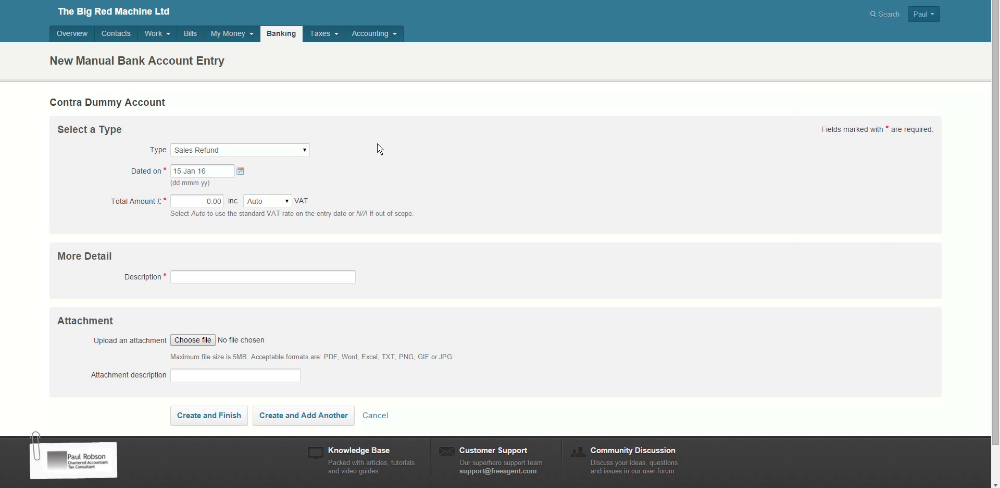
click(306, 150)
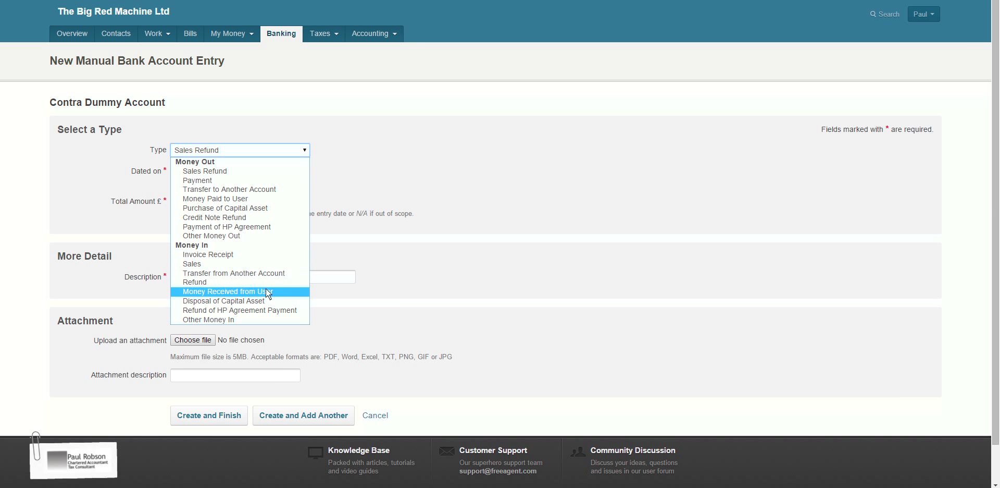
click(264, 253)
key(Tab)
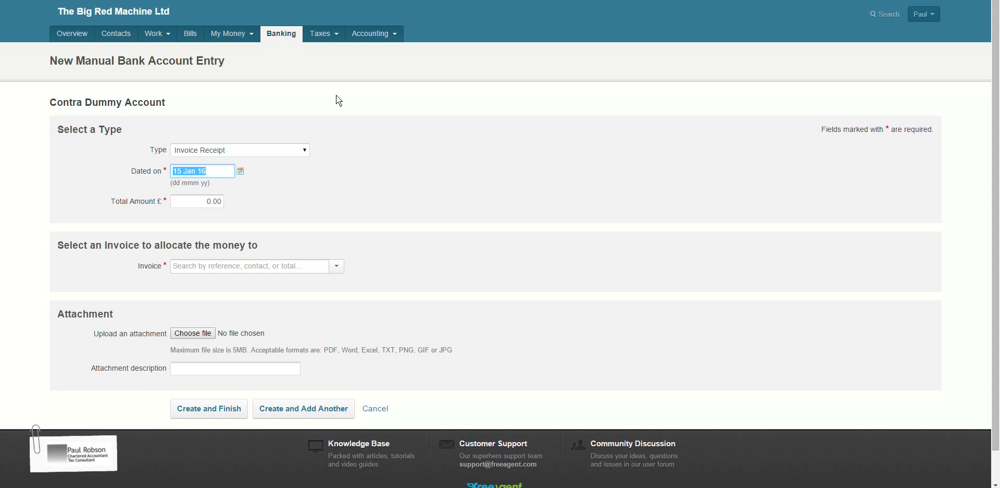
Date the invoice receipt 31 Dec 15 and set its total amount to £3000.00.
text(1)
key(BackSpace)
text(31 Dec 15)
key(Tab)
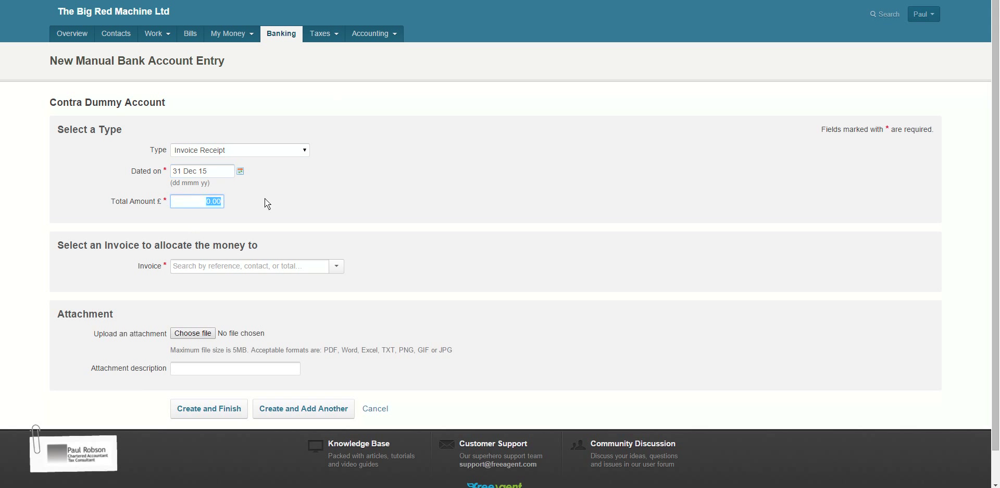
text(3000)
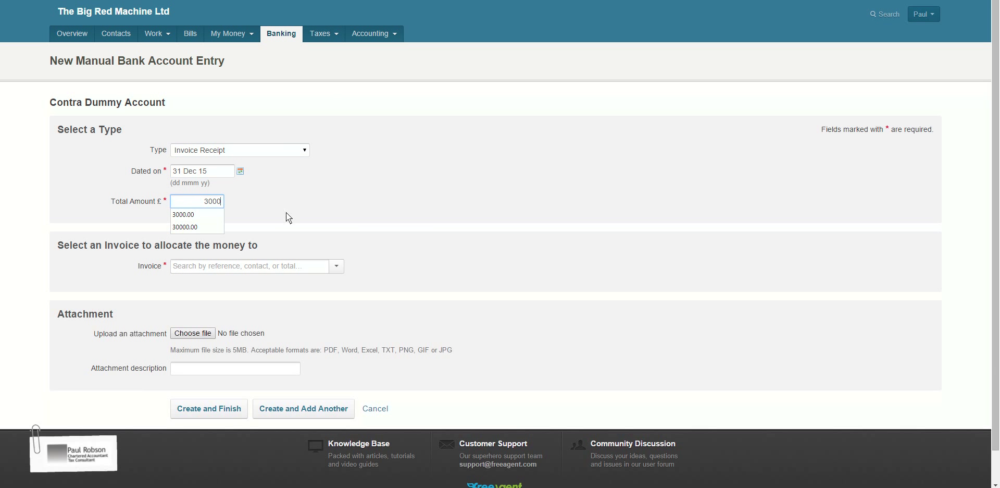
Allocate the receipt to IY Dentistry LLP invoice 84 and create the entry.
click(337, 270)
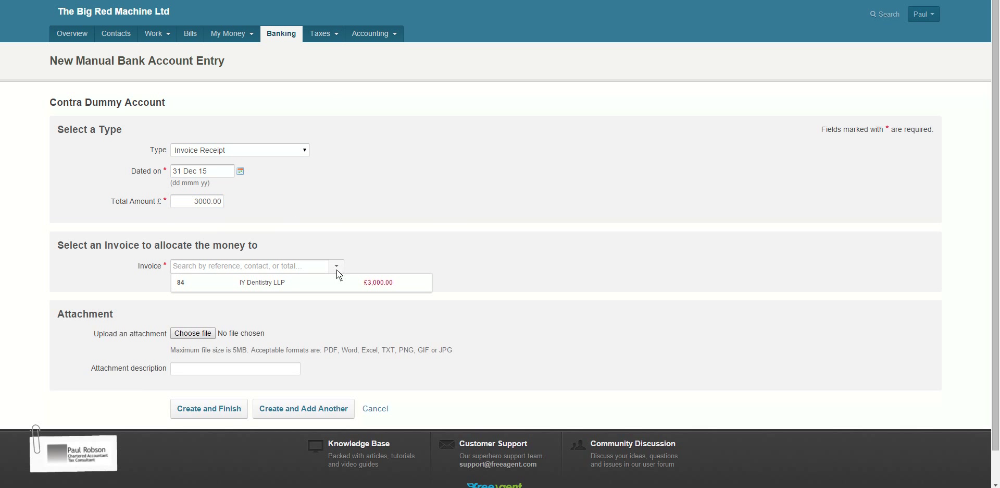
click(274, 283)
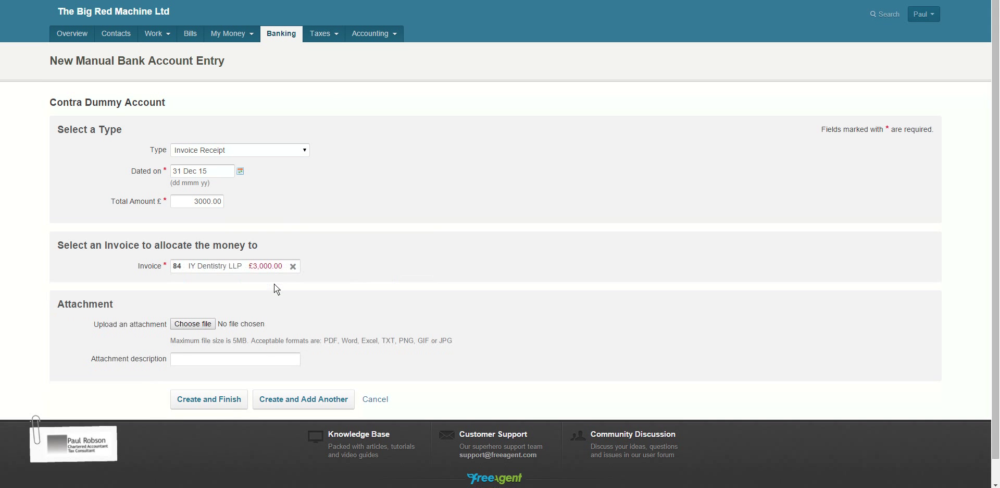
click(229, 398)
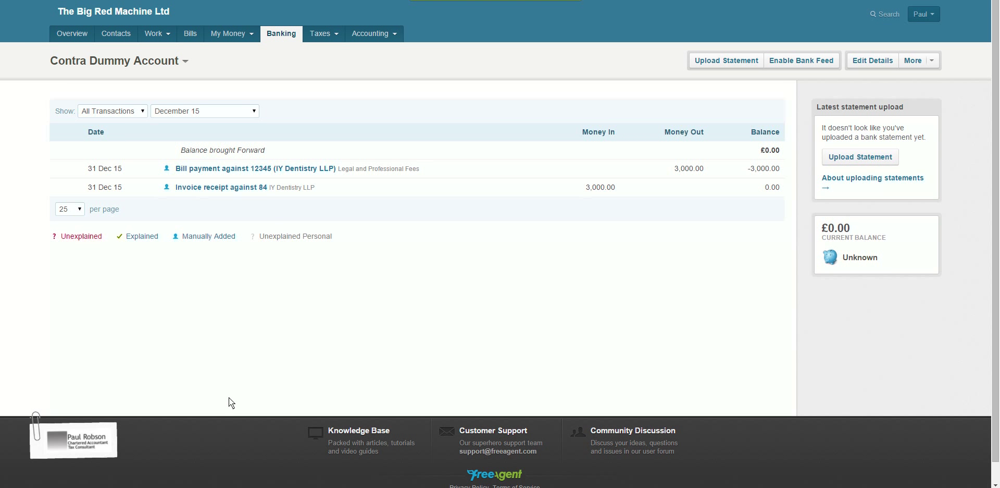
Check the latest known balance of Contra Dummy Account in the bank accounts summary.
click(186, 62)
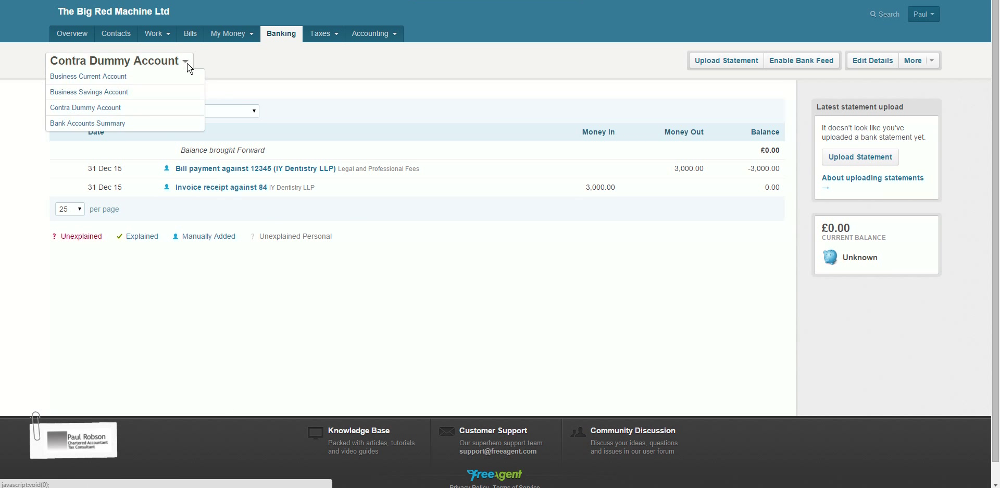
click(117, 122)
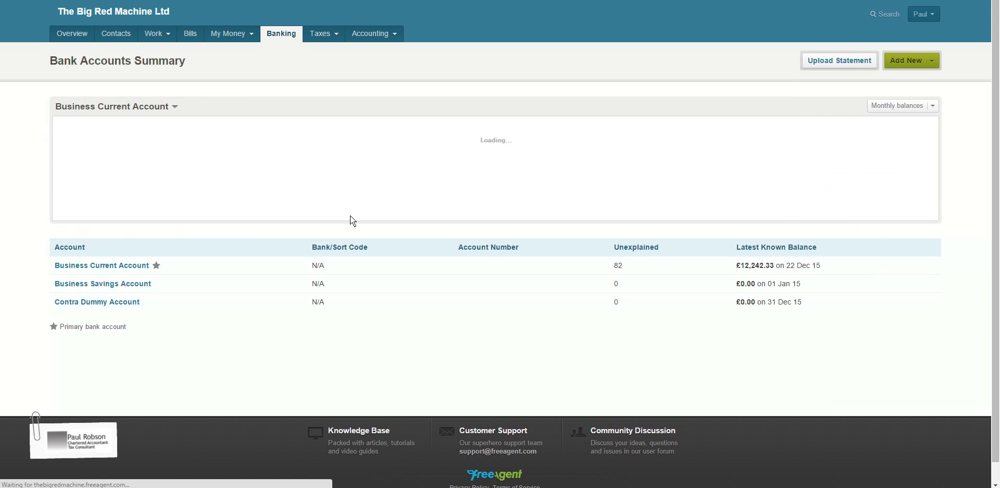
drag(735, 301, 779, 302)
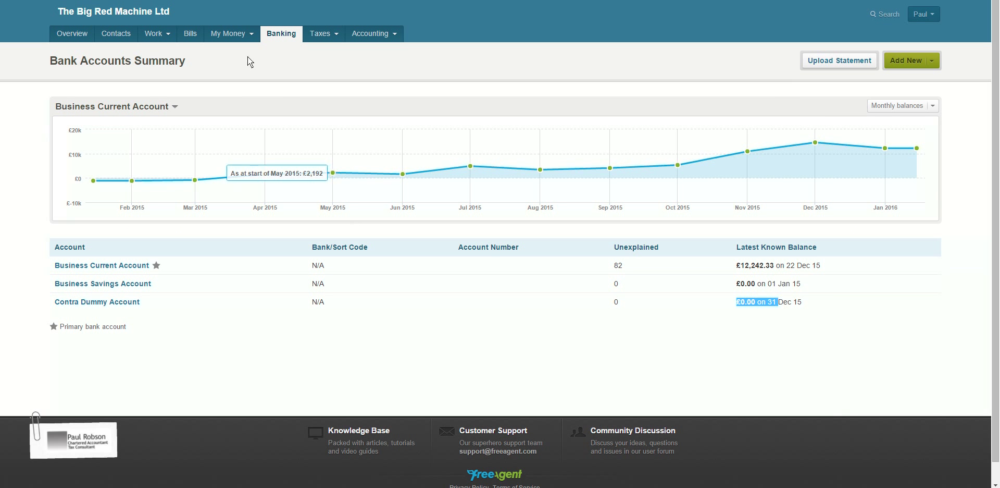
Check the payment status of the IY Dentistry LLP bill and of invoice 84 in their lists.
click(197, 34)
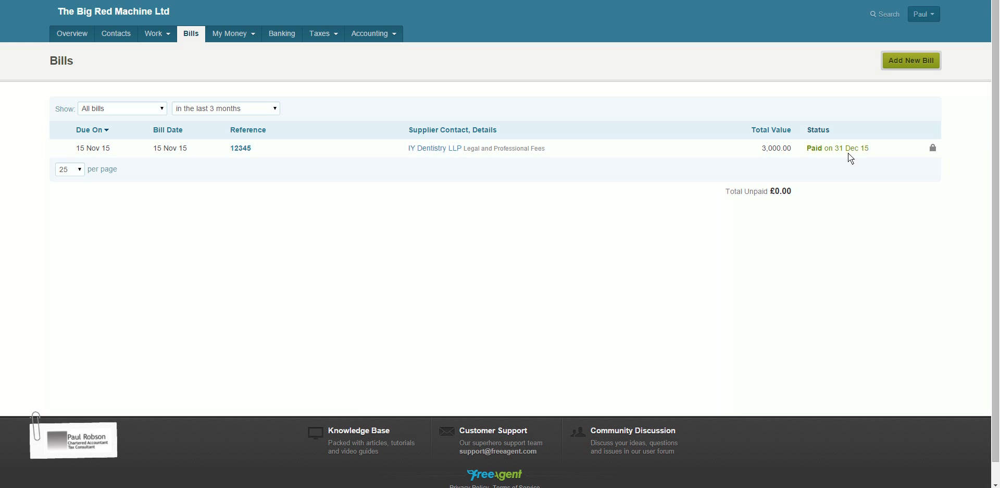
click(157, 33)
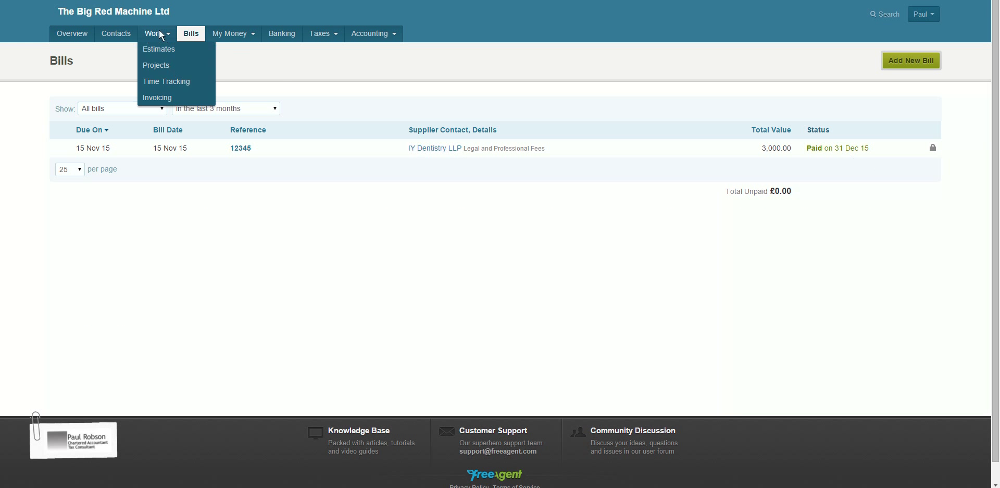
click(172, 99)
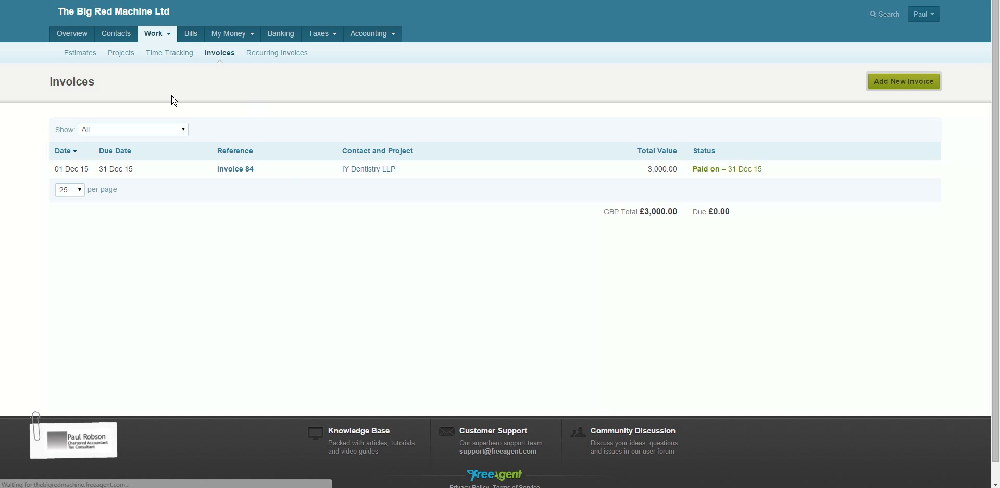